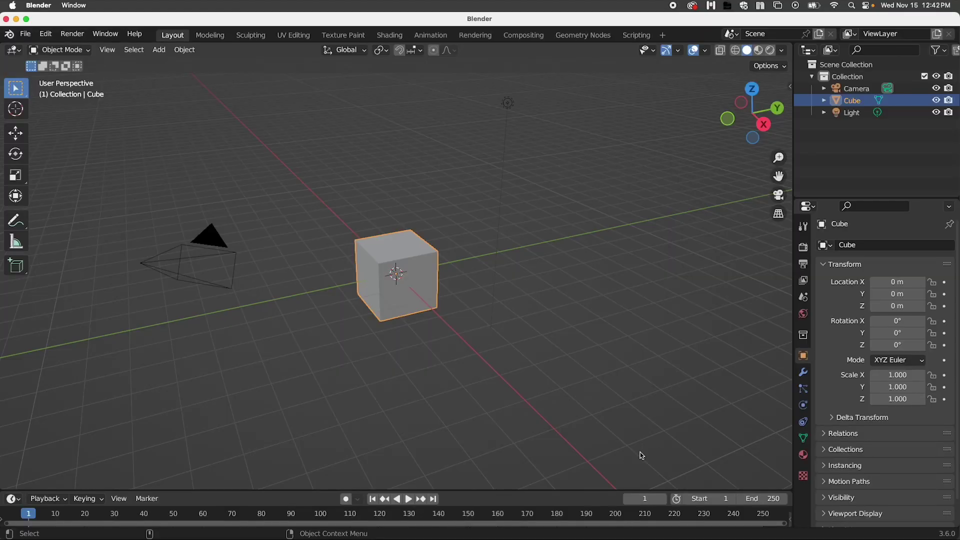
Scale the default cube into a flat tabletop, about 3.05 in X and Y and about 0.22 in Z
scroll(415, 320, up, 3)
scroll(415, 320, down, 4)
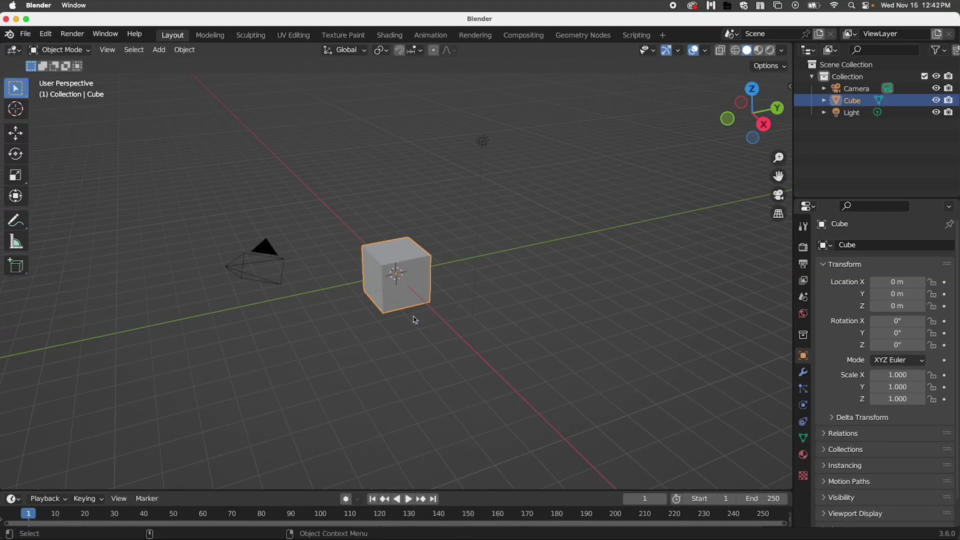
middle_drag(413, 330, 420, 296)
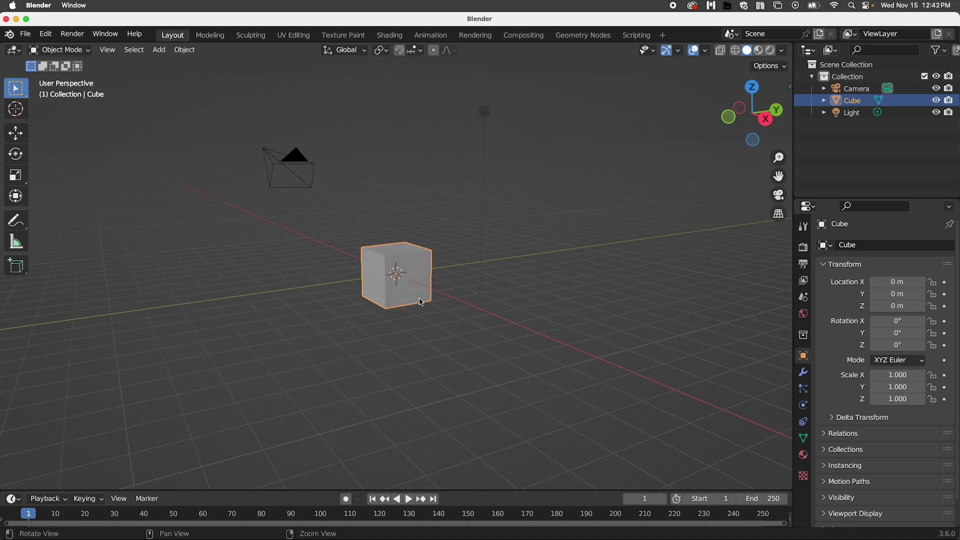
key(shift+space)
key(r)
key(shift+space)
key(s)
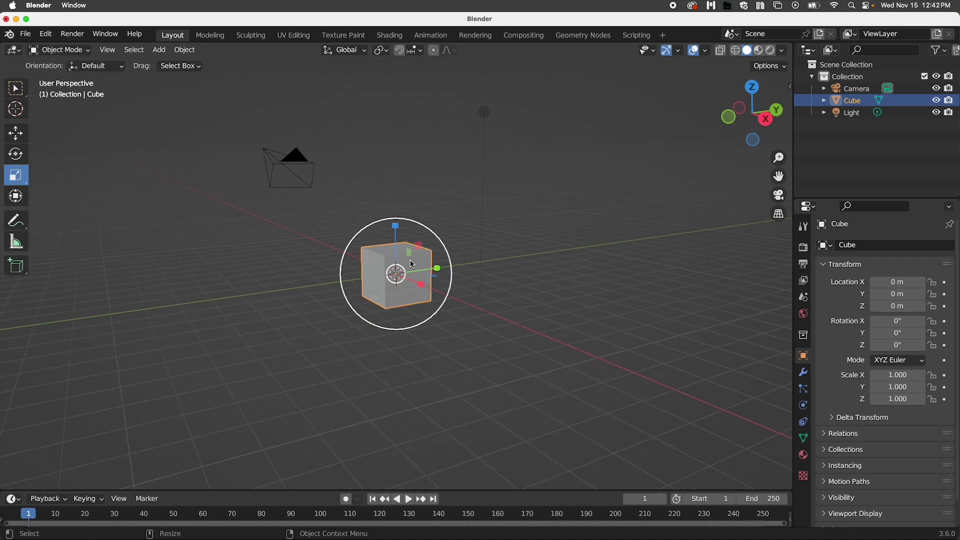
drag(397, 227, 427, 270)
key(super+z)
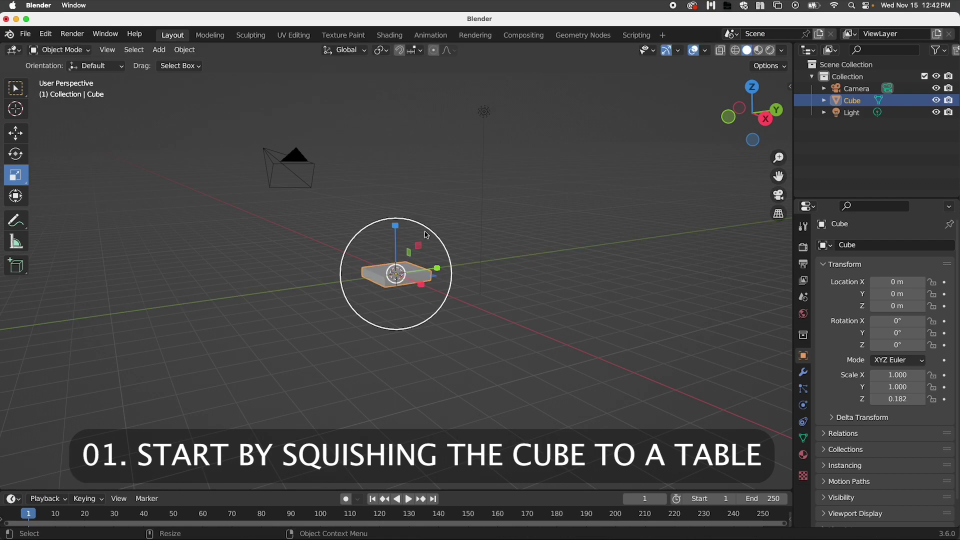
drag(427, 233, 506, 155)
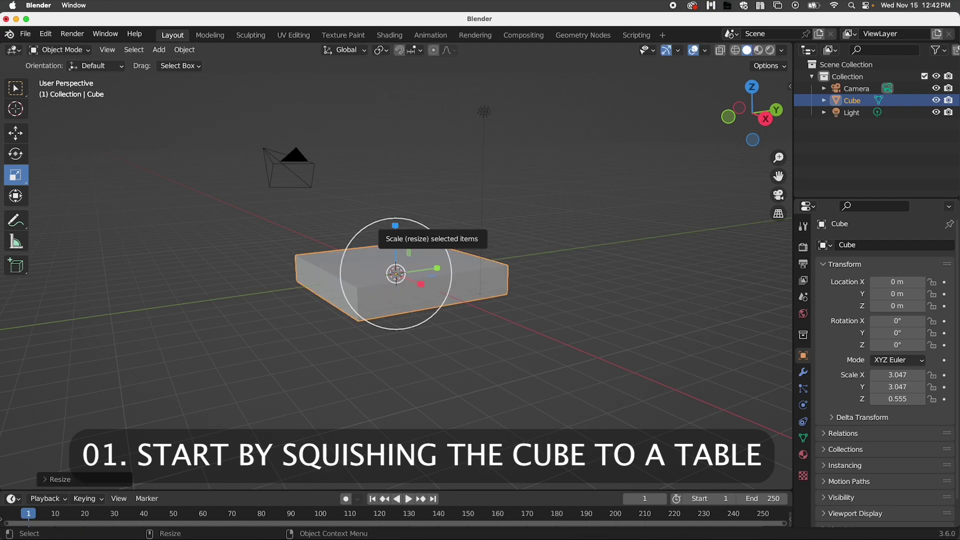
drag(395, 226, 418, 339)
Raise the tabletop along the Z axis to about 3.02 m and clear the selection
key(shift+space)
key(g)
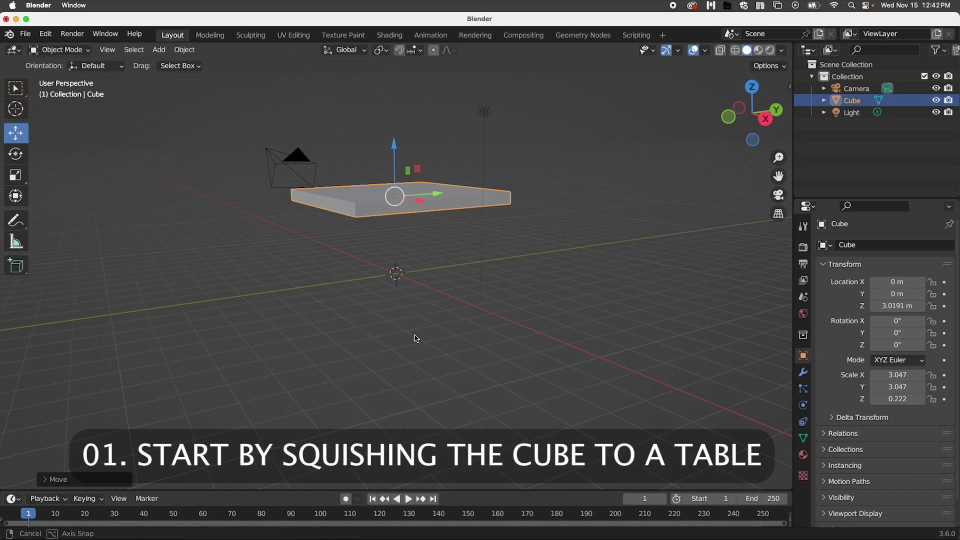
middle_drag(417, 339, 331, 329)
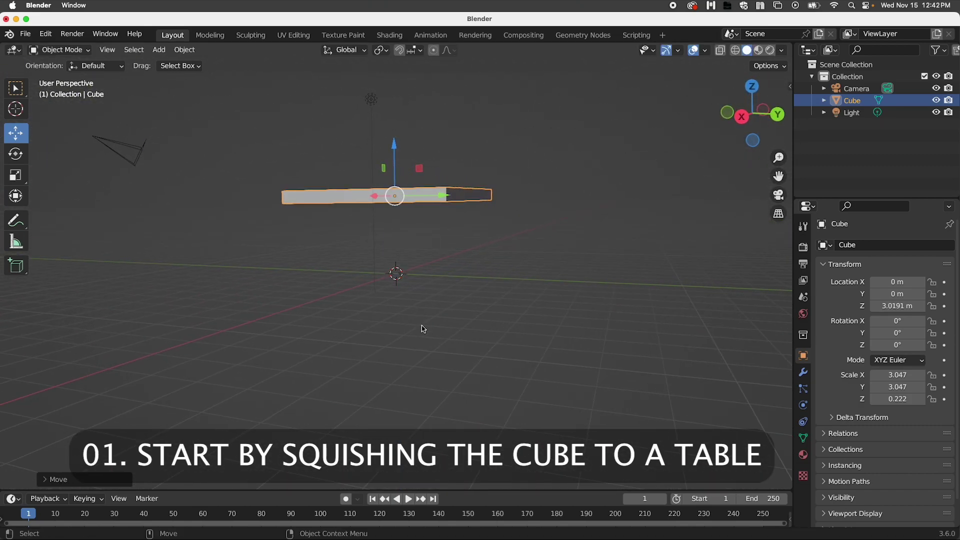
click(424, 329)
middle_drag(488, 318, 404, 177)
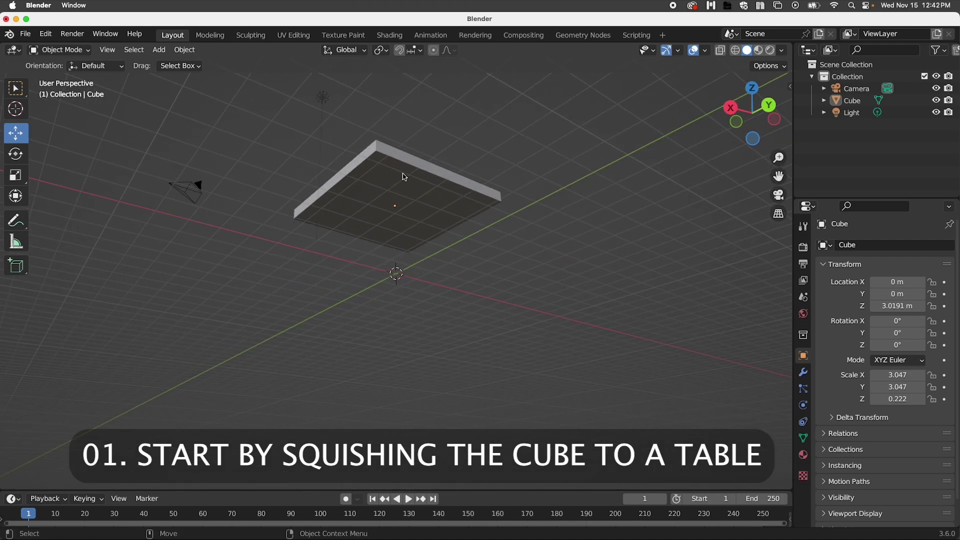
Select the tabletop and enter Edit Mode with its underside in view
click(404, 178)
scroll(419, 282, up, 5)
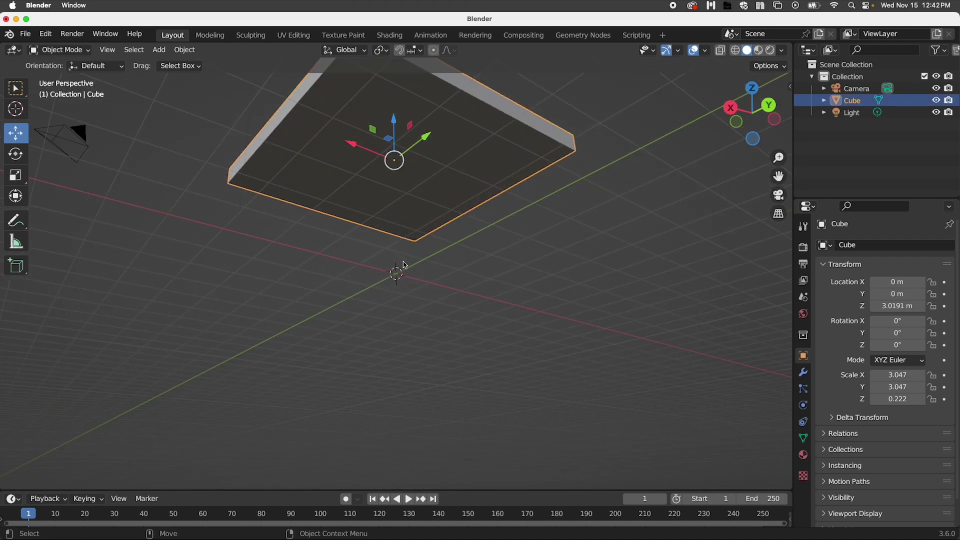
middle_drag(445, 282, 465, 295)
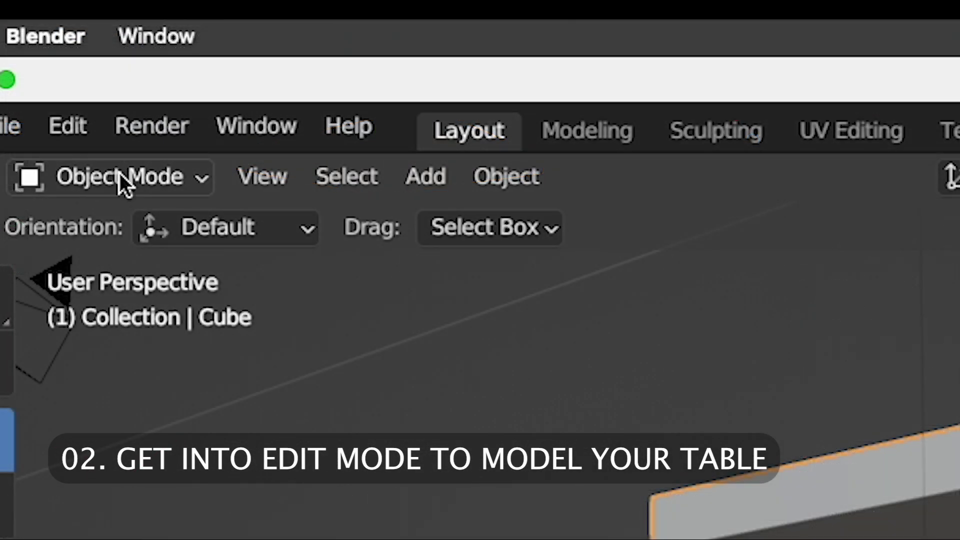
click(62, 49)
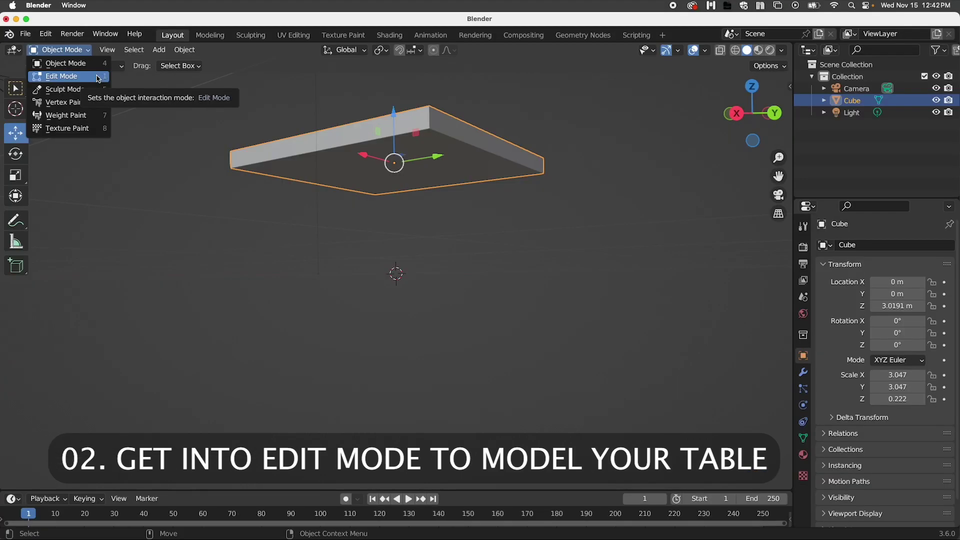
click(229, 260)
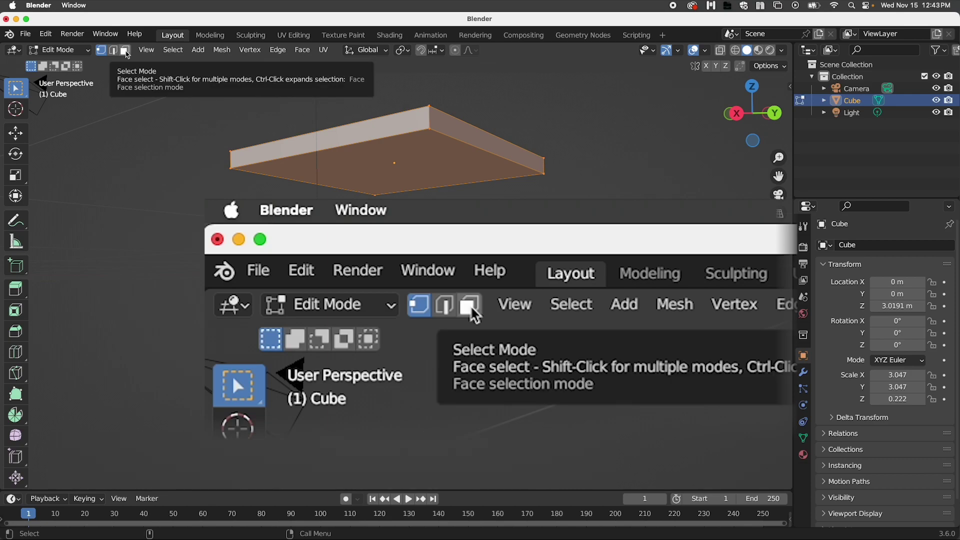
Add three loop cuts in each direction across the tabletop to divide it into a four-by-four grid
middle_drag(474, 237, 439, 230)
click(18, 352)
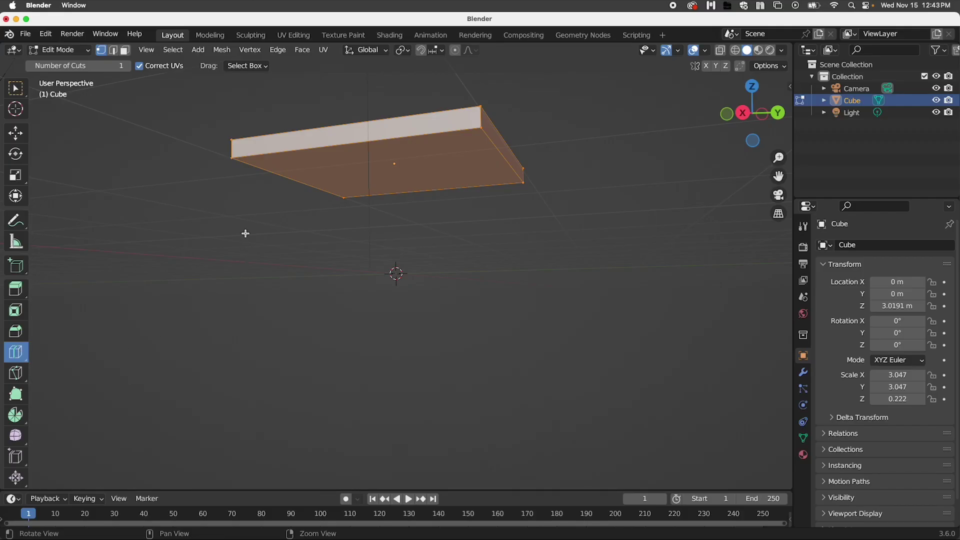
middle_drag(274, 284, 277, 285)
click(392, 216)
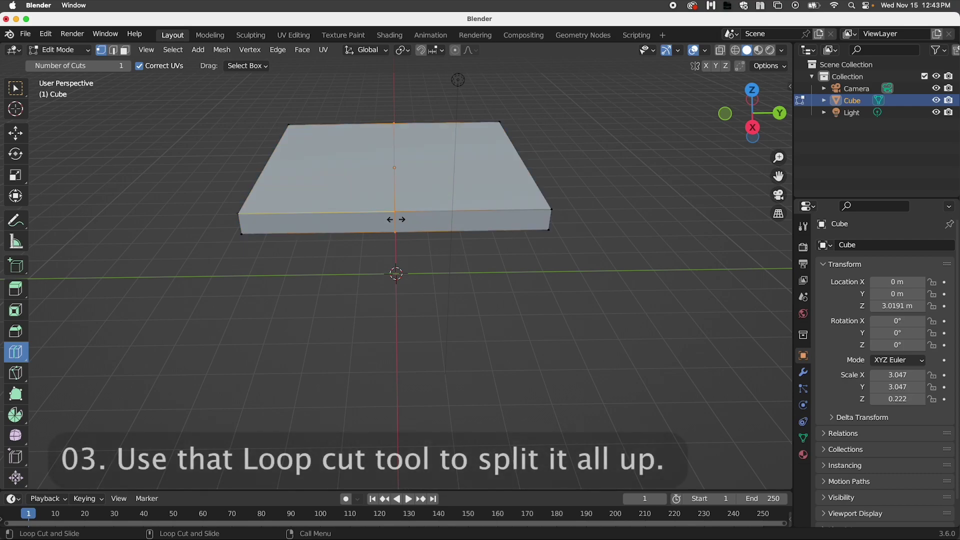
click(517, 160)
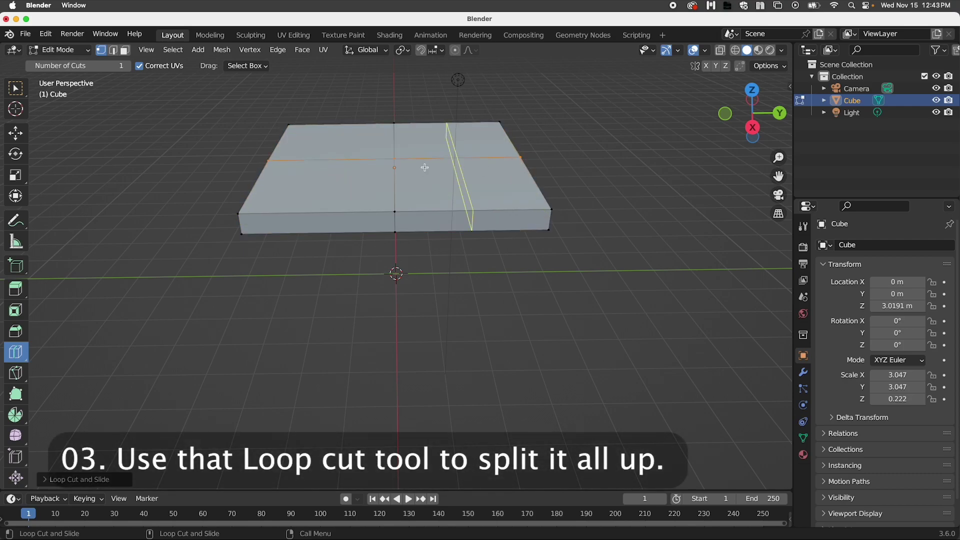
click(453, 160)
click(339, 161)
middle_drag(343, 250, 480, 294)
click(474, 212)
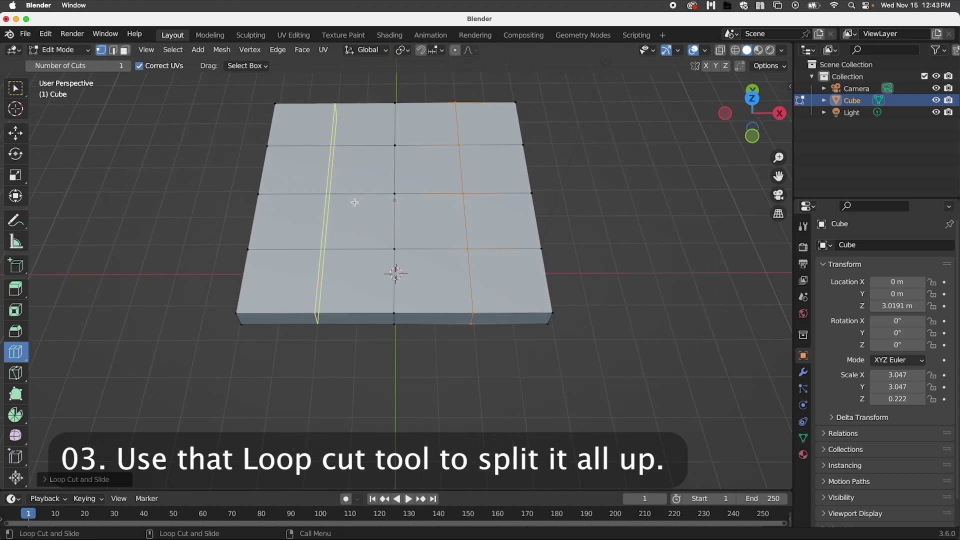
click(347, 203)
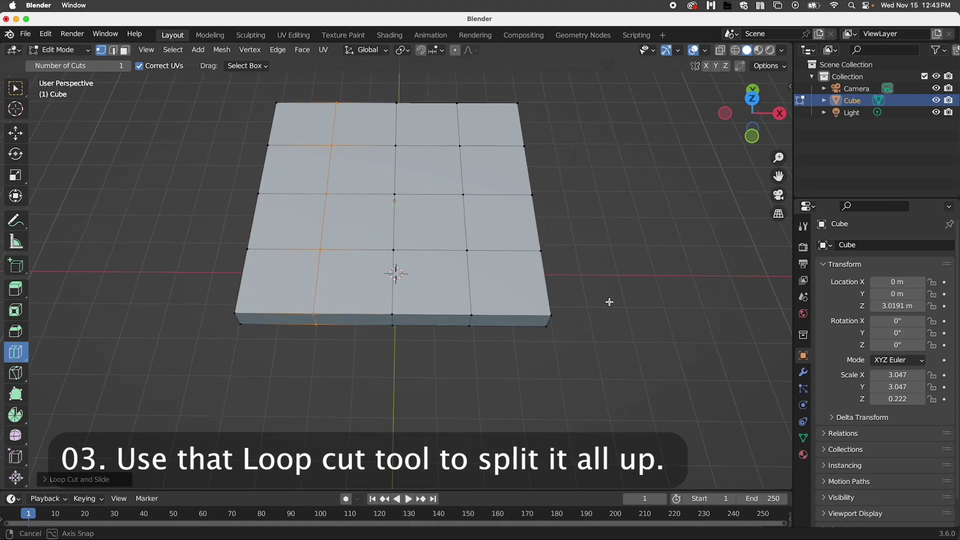
Add a horizontal loop cut around the tabletop's sides at mid-thickness, then return to box selection with nothing selected
middle_drag(610, 300, 484, 284)
alt+drag(484, 285, 468, 285)
click(542, 285)
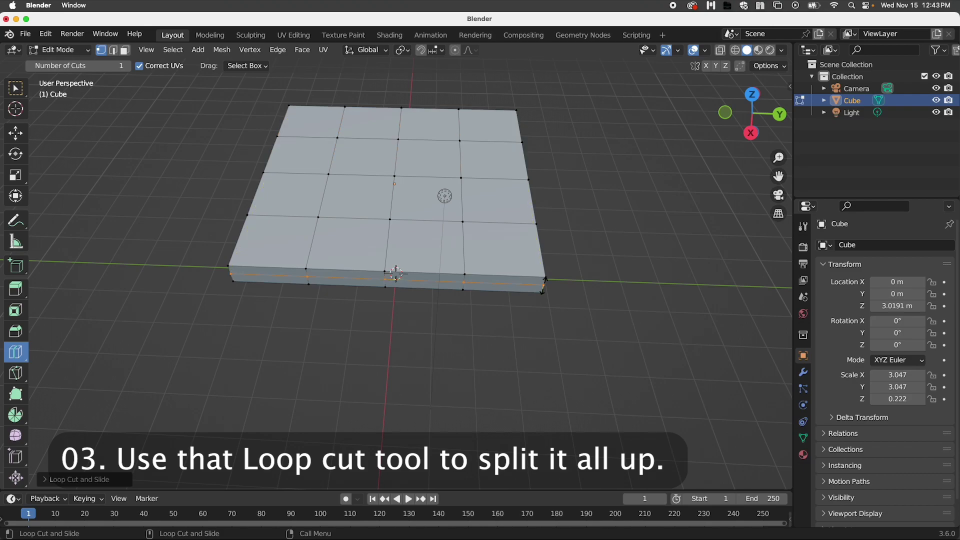
middle_drag(555, 355, 432, 278)
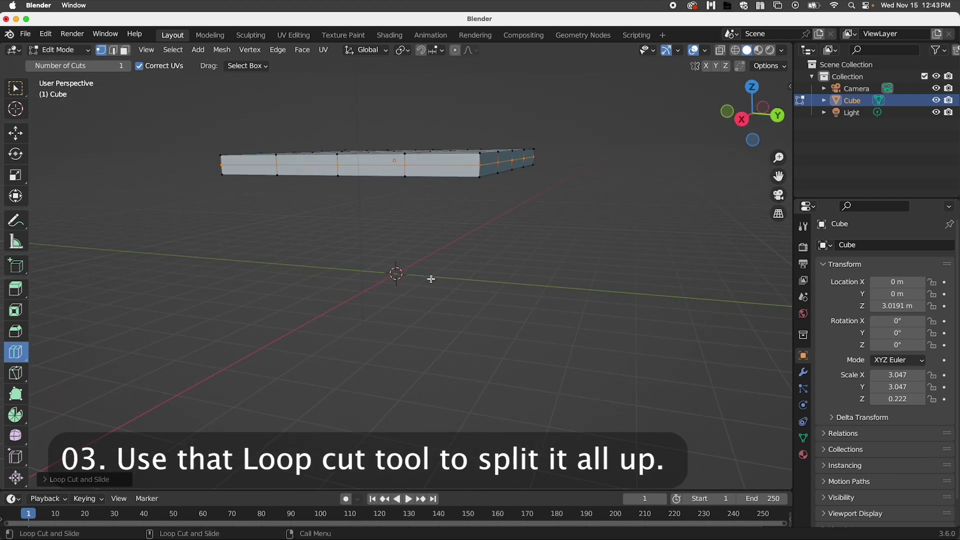
click(16, 89)
click(574, 234)
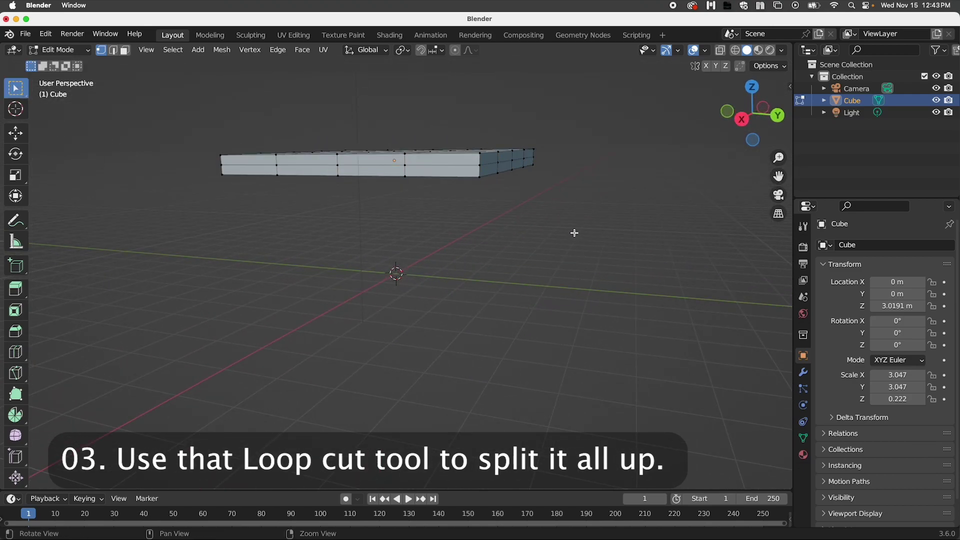
Switch to face selection and select the four corner faces on the tabletop's underside
middle_drag(574, 233, 497, 158)
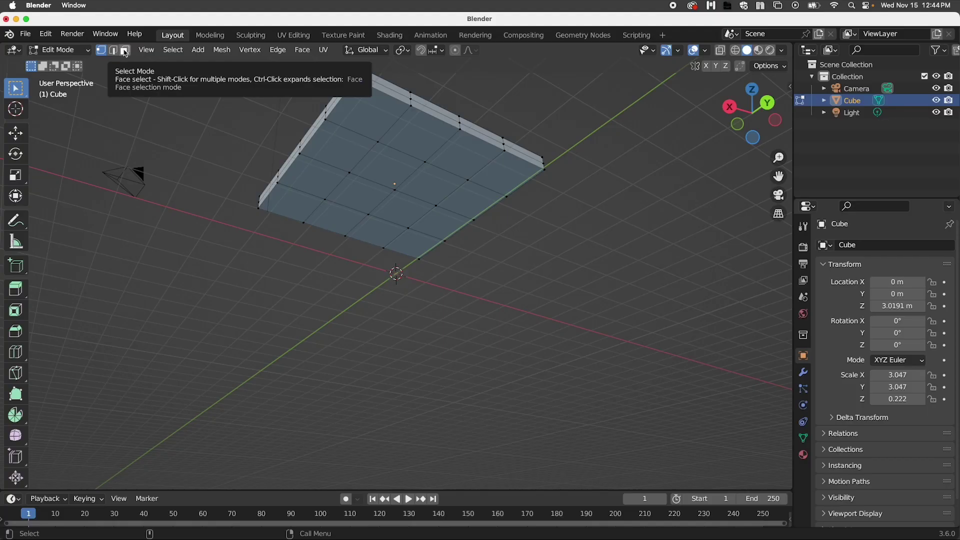
click(365, 136)
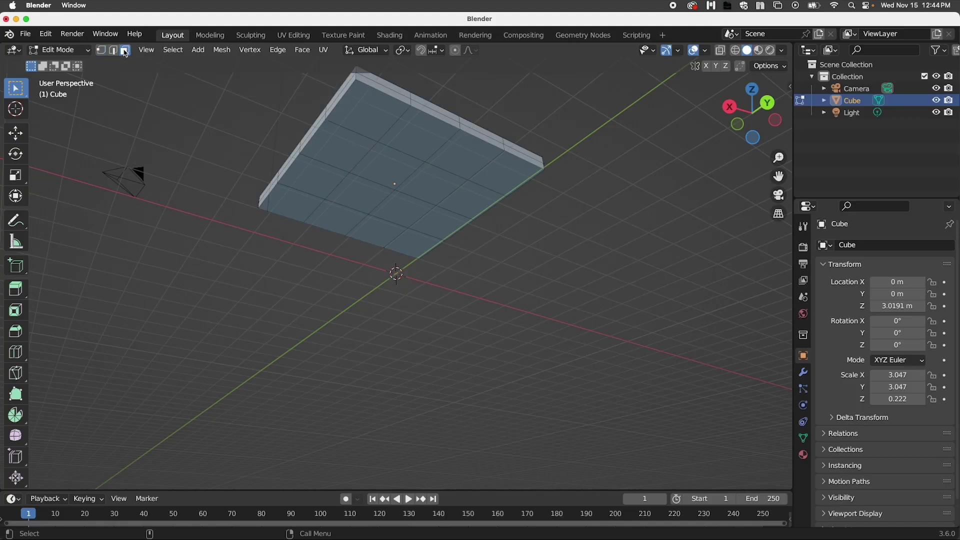
click(377, 109)
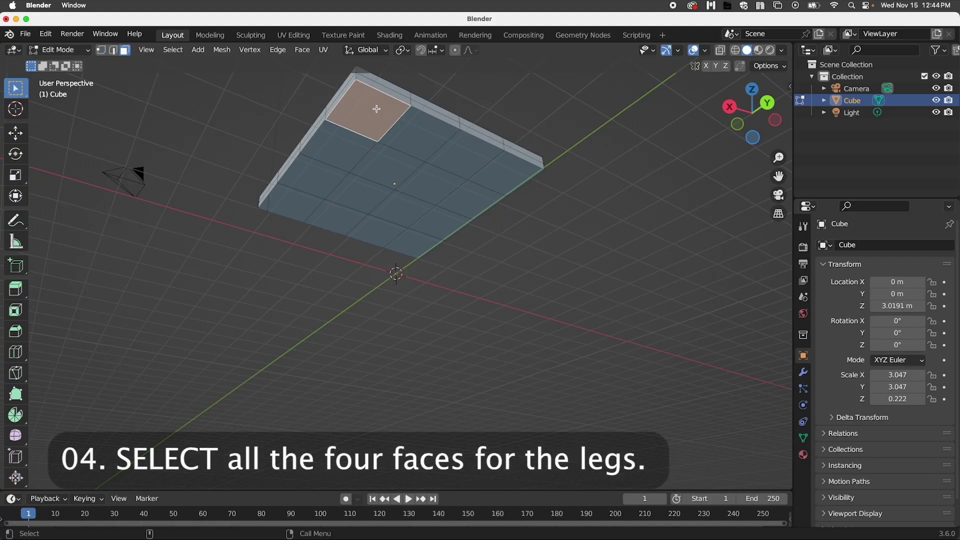
shift+click(501, 173)
shift+click(290, 202)
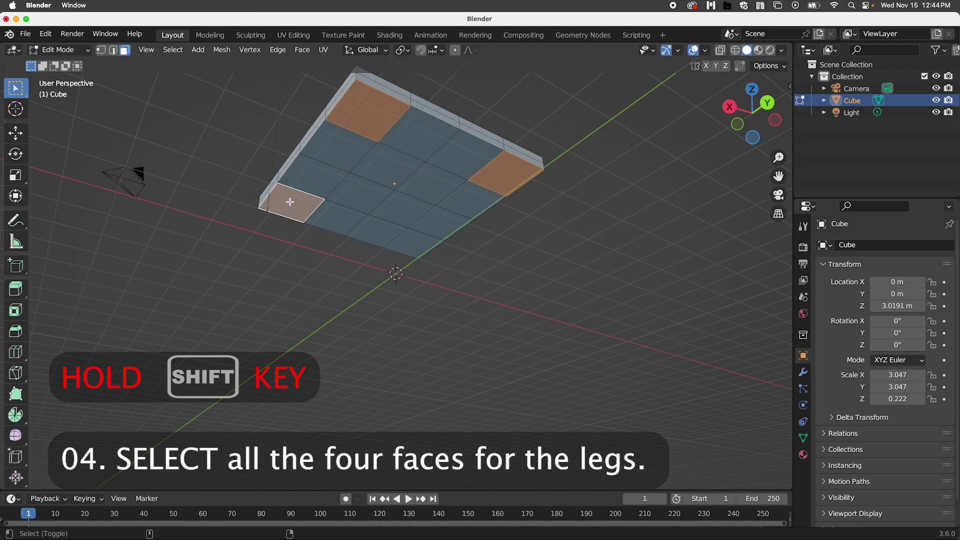
shift+click(414, 243)
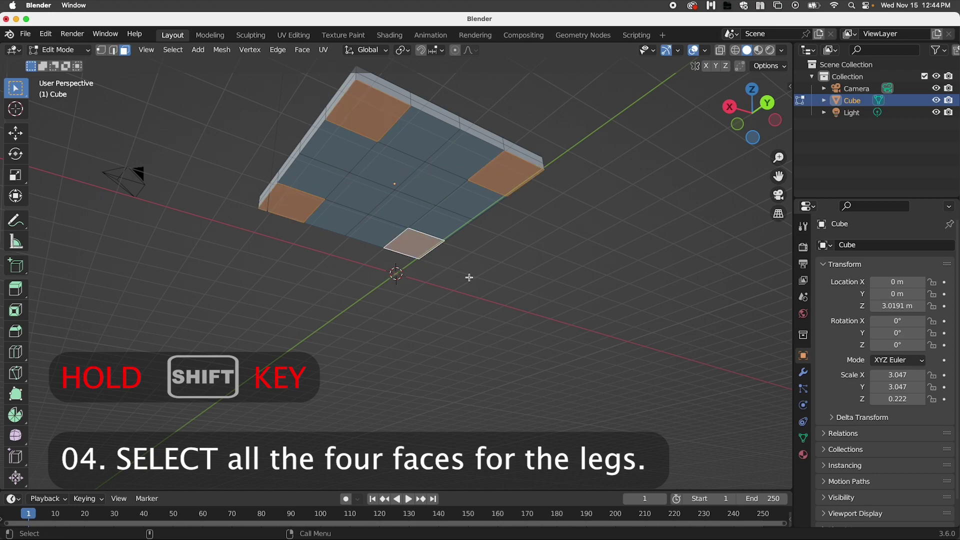
Inset the four selected corner faces slightly with the Individual option enabled
middle_drag(521, 272, 486, 237)
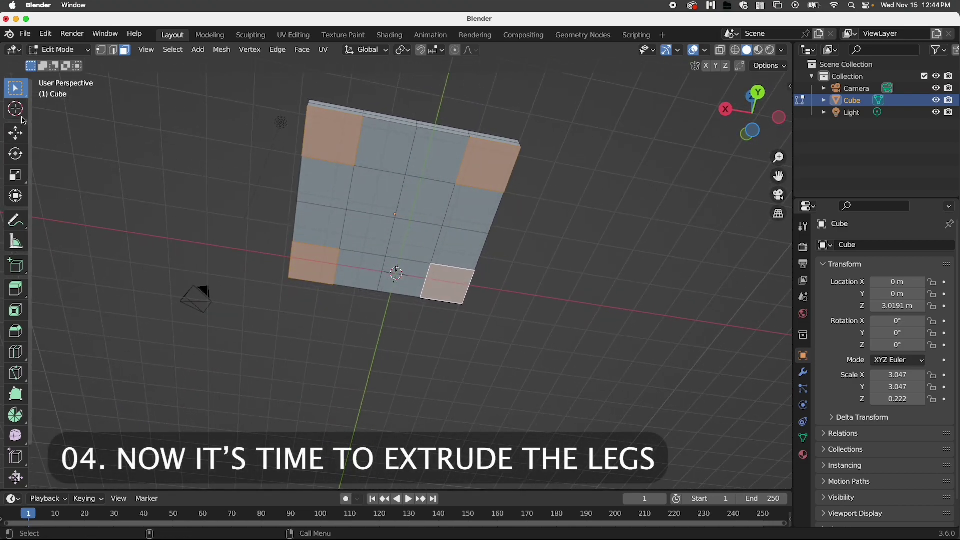
click(15, 311)
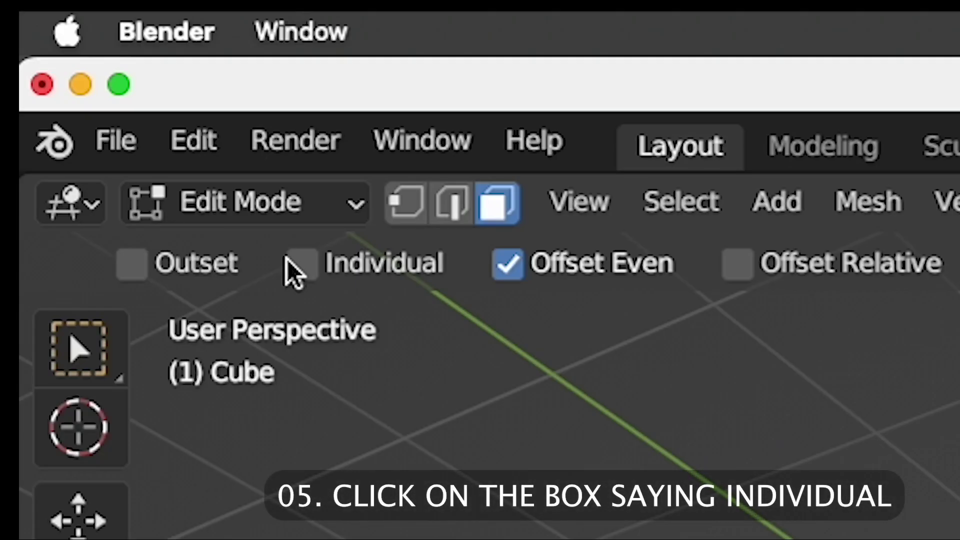
click(299, 265)
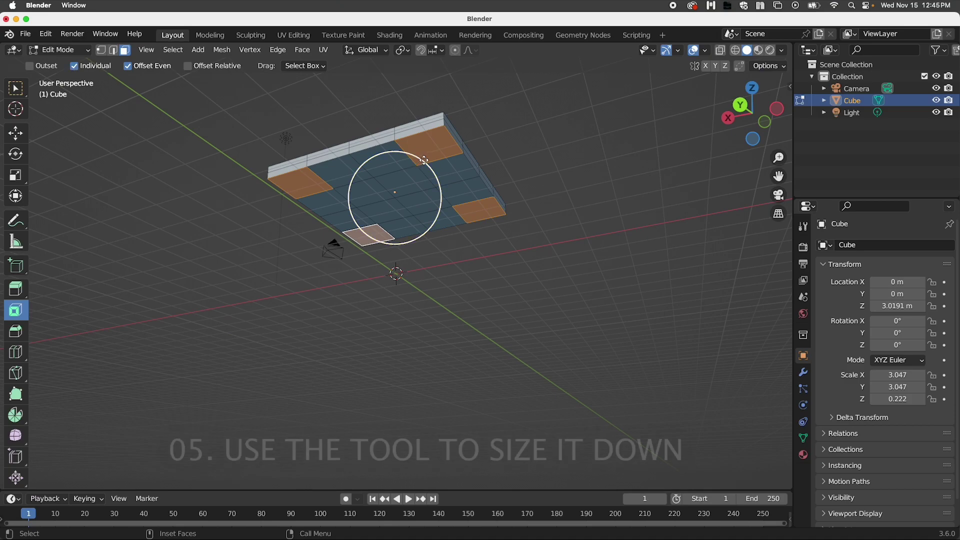
drag(419, 163, 419, 163)
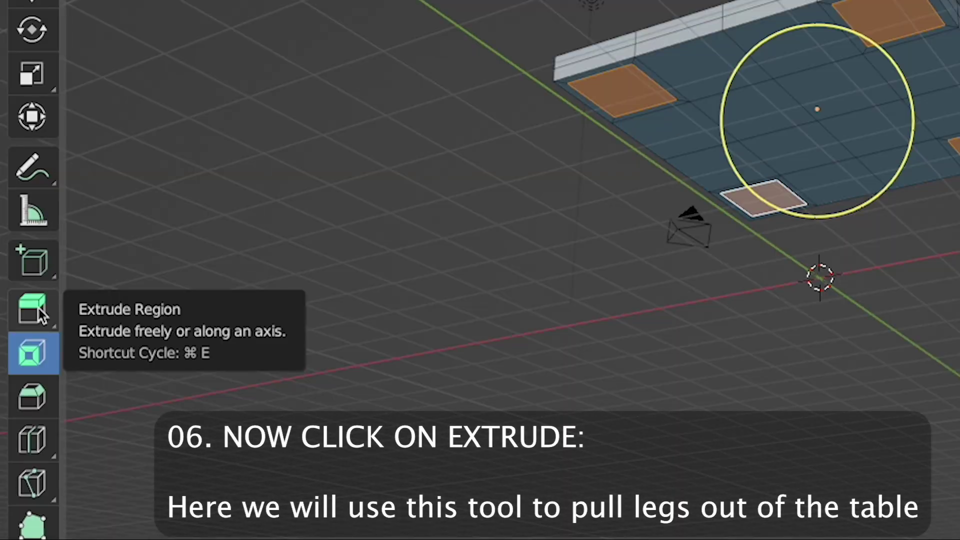
Extrude the four inset faces downward to form table legs reaching roughly to ground level
click(38, 308)
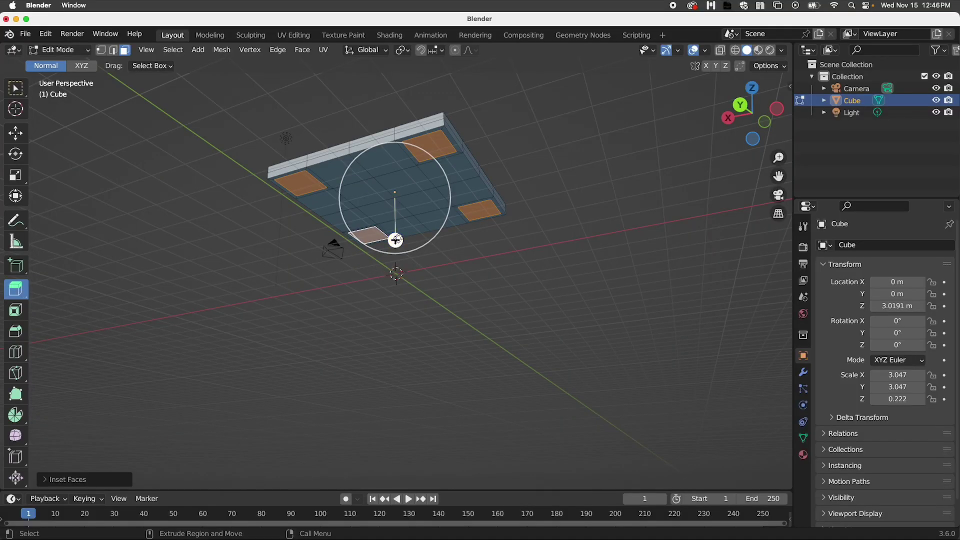
drag(396, 241, 395, 318)
middle_drag(560, 295, 408, 295)
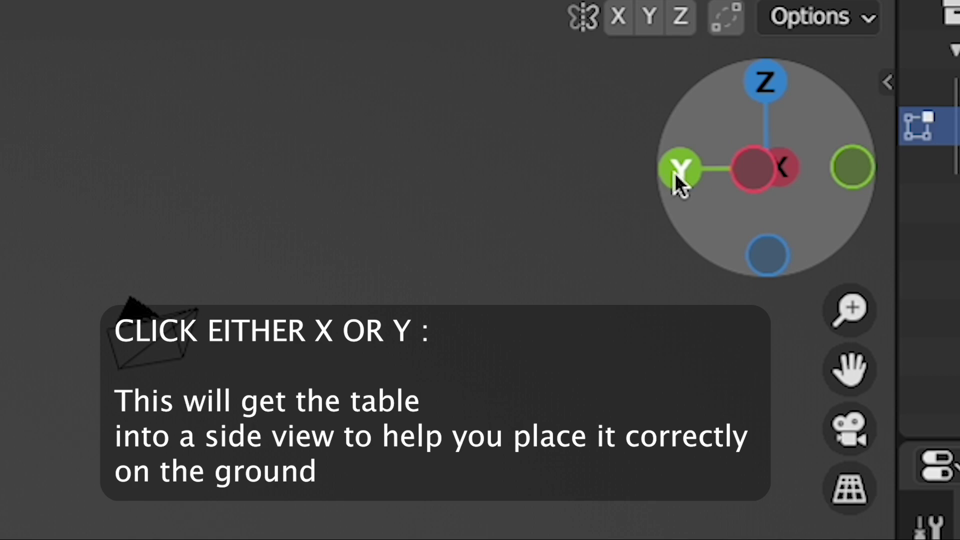
In the back orthographic view, extrude the leg bottoms slightly further down to the ground line and deselect them
click(724, 116)
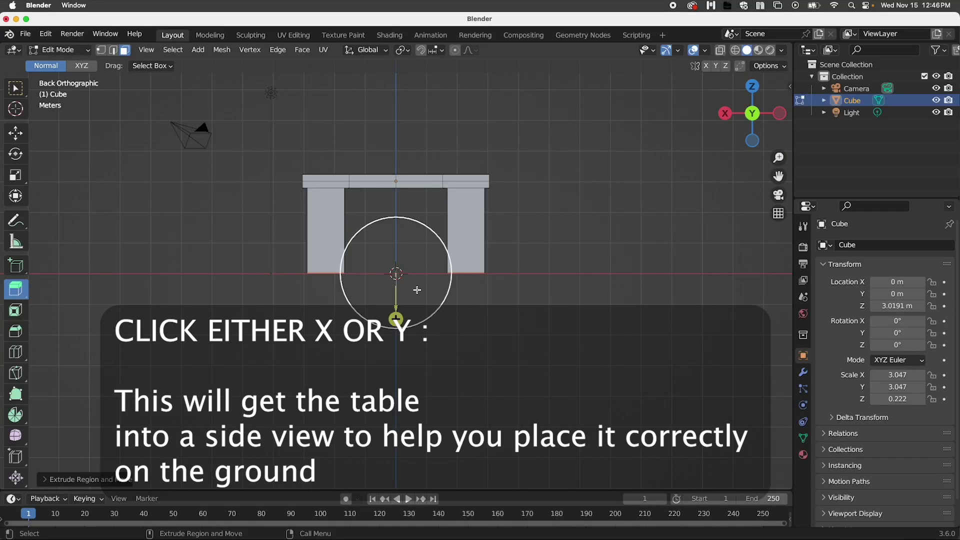
scroll(396, 318, up, 5)
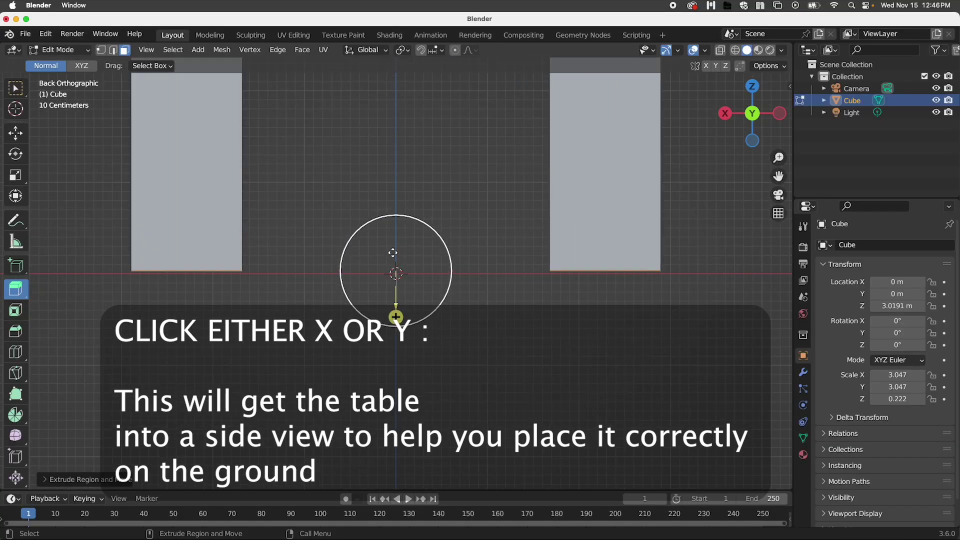
drag(397, 316, 397, 320)
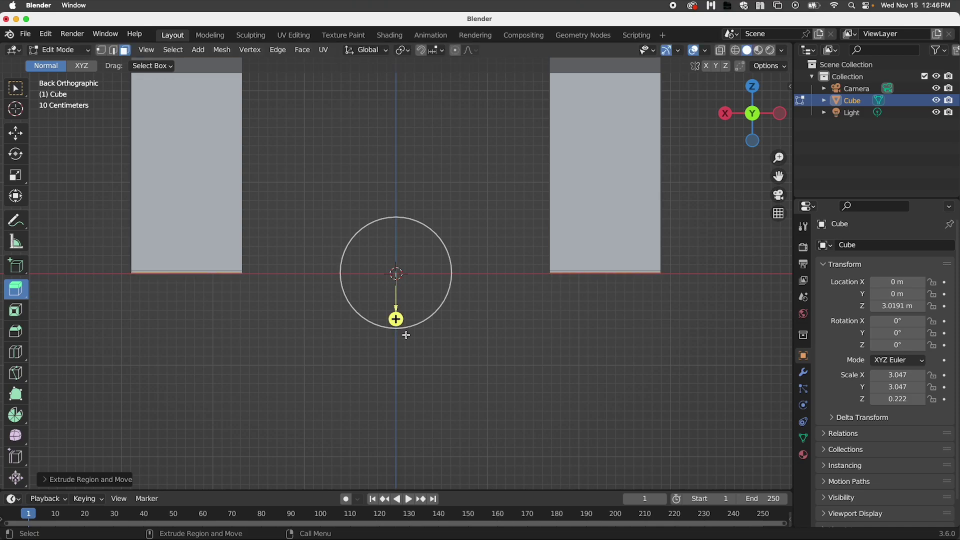
click(511, 350)
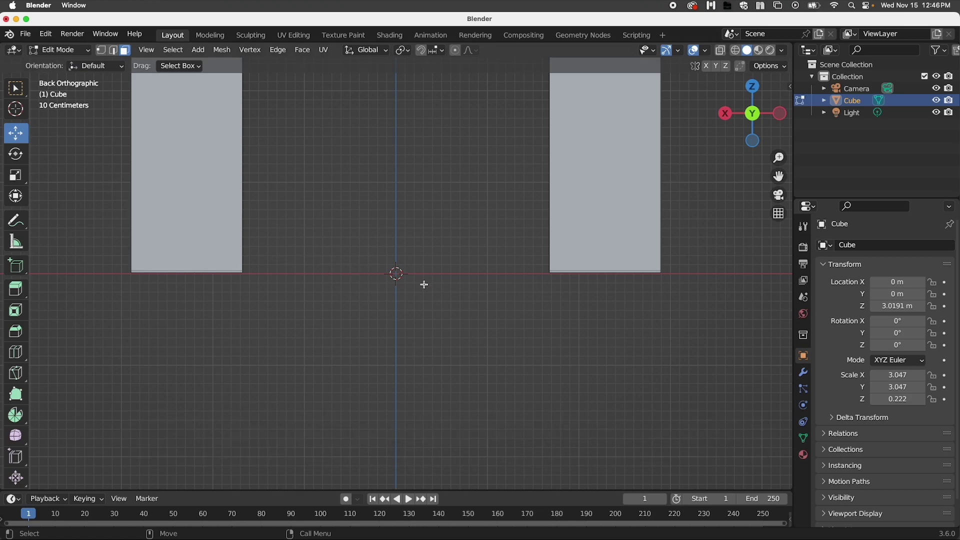
Examine where the leg bottoms meet the ground line and inspect the whole table in perspective from several angles and distances
scroll(227, 205, down, 1)
scroll(228, 205, up, 2)
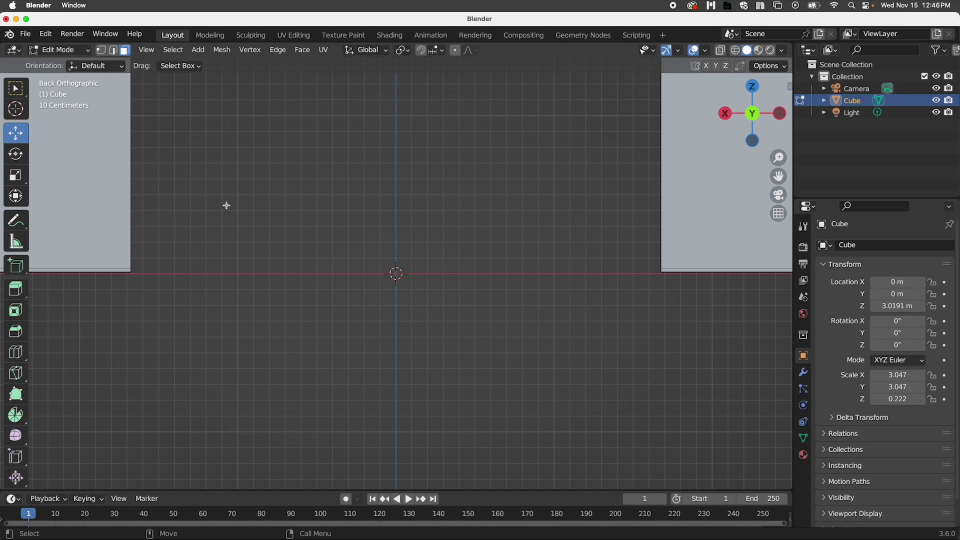
scroll(228, 205, down, 7)
middle_drag(307, 158, 547, 140)
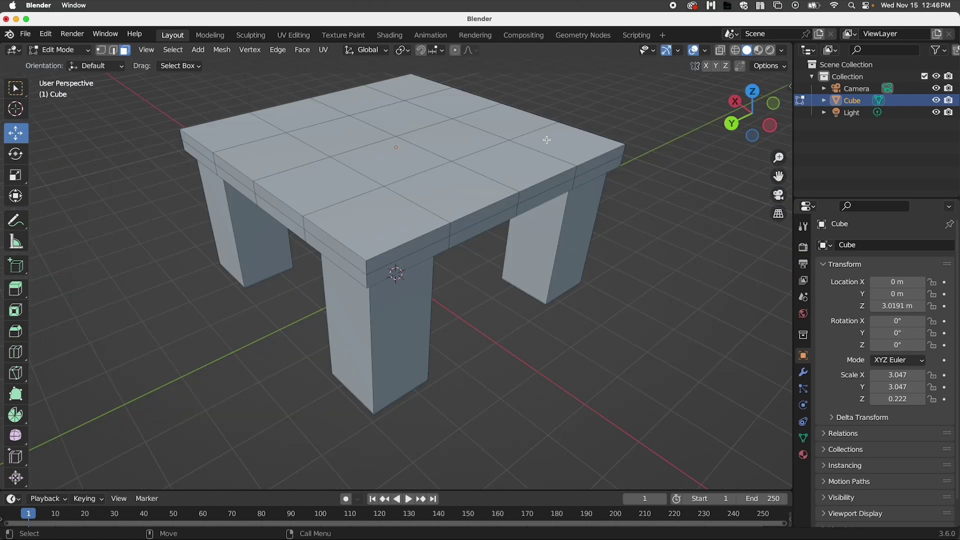
scroll(508, 193, down, 5)
scroll(516, 170, up, 5)
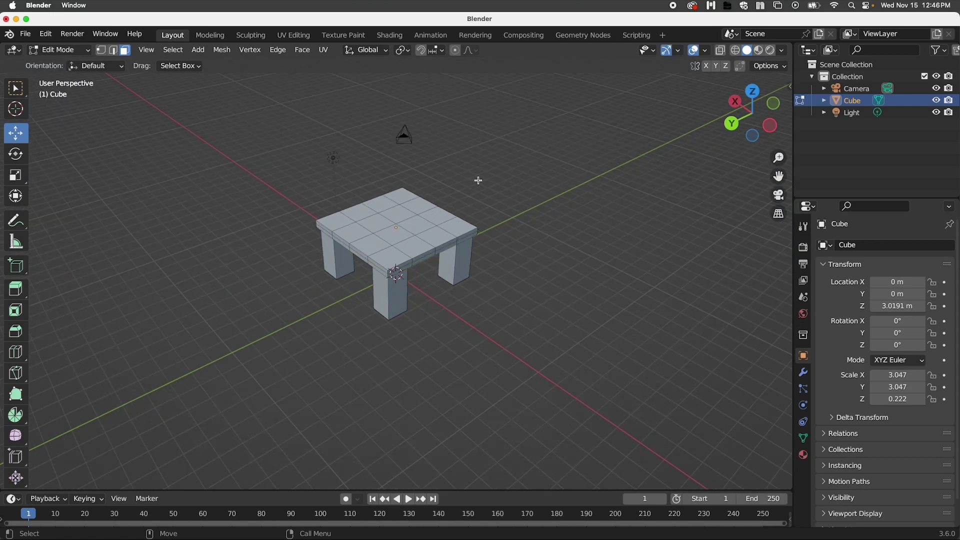
scroll(470, 203, down, 3)
scroll(547, 188, up, 3)
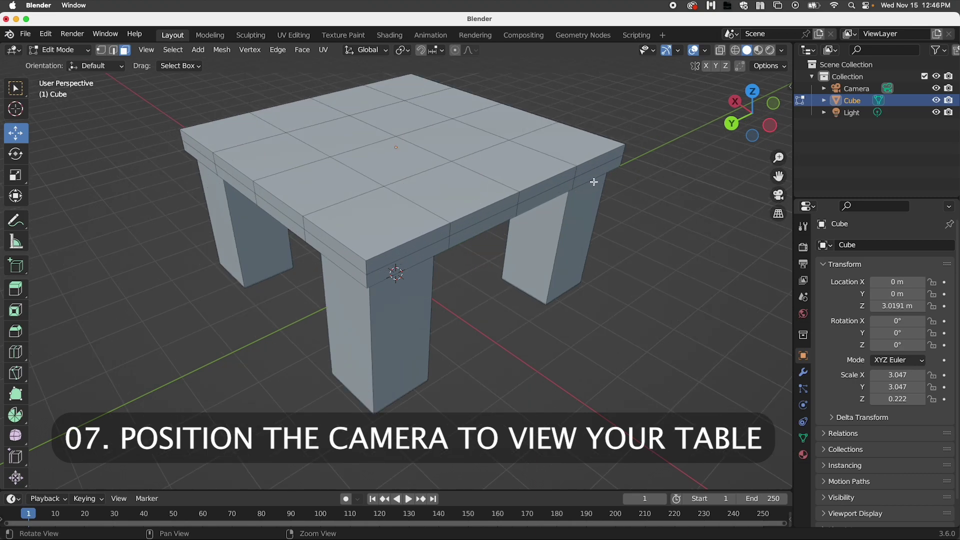
scroll(667, 191, up, 3)
scroll(660, 190, down, 3)
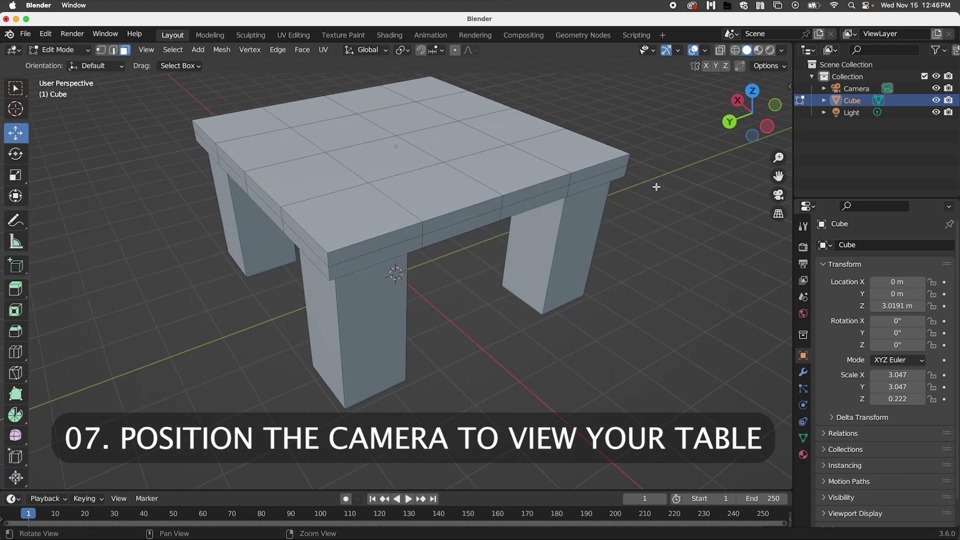
middle_drag(657, 188, 583, 214)
scroll(521, 265, down, 2)
scroll(524, 263, down, 2)
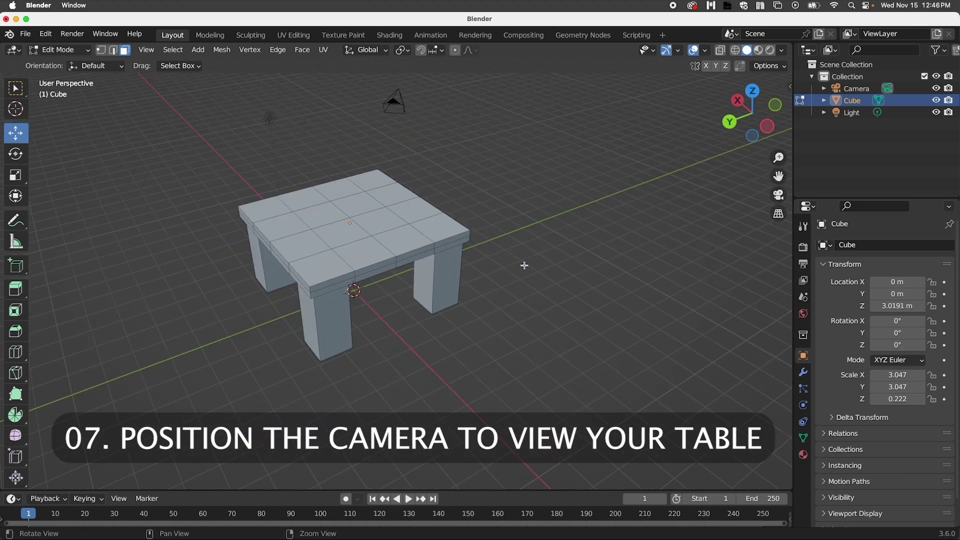
Show the table in Material Preview shading and activate the Select Box tool
scroll(524, 264, up, 2)
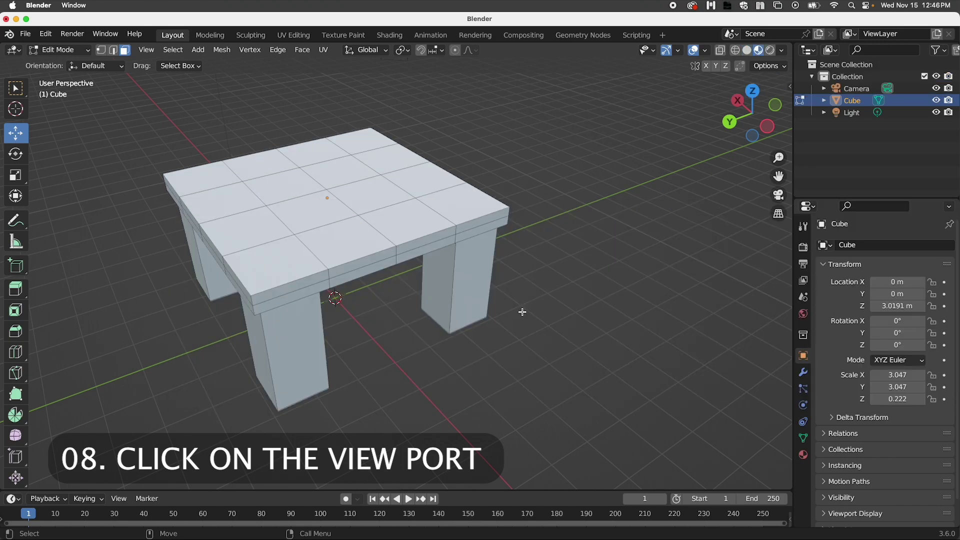
click(16, 88)
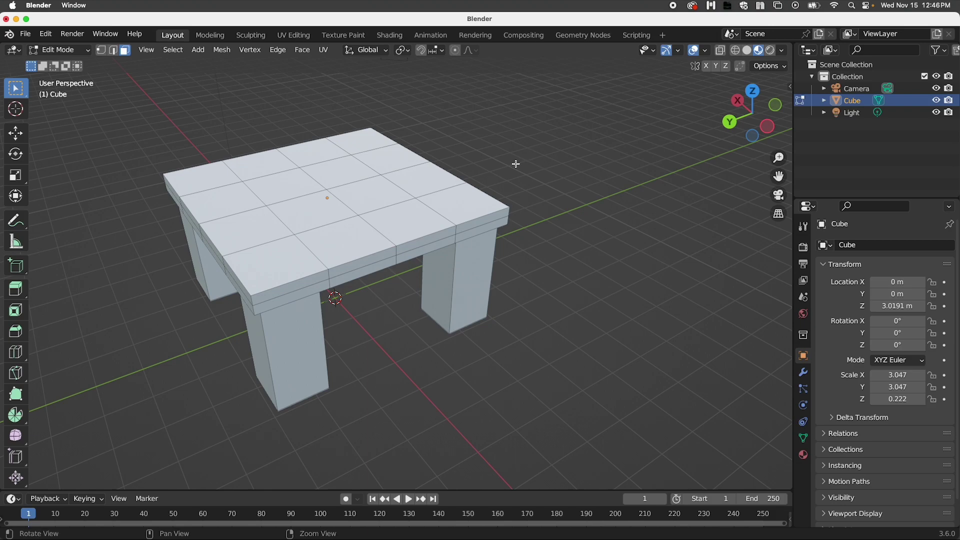
middle_drag(517, 164, 572, 160)
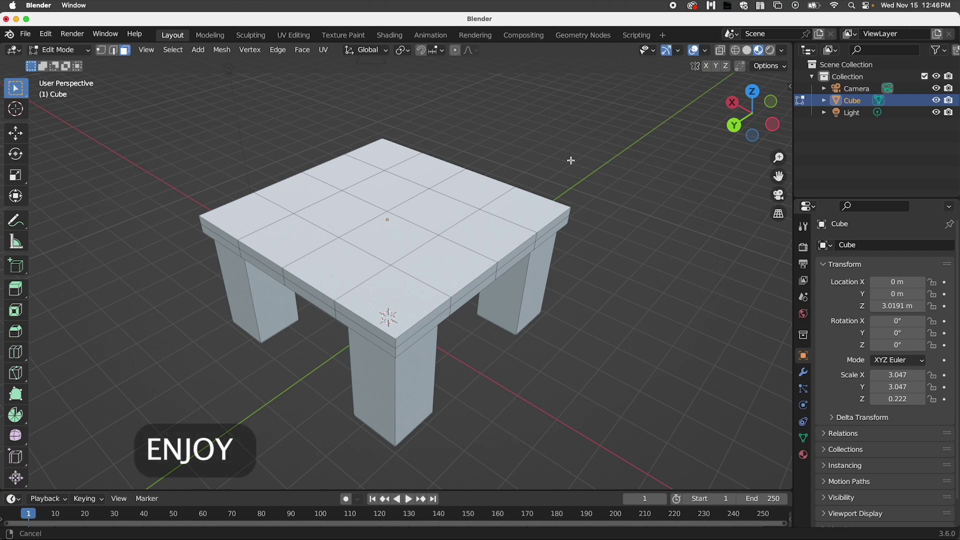